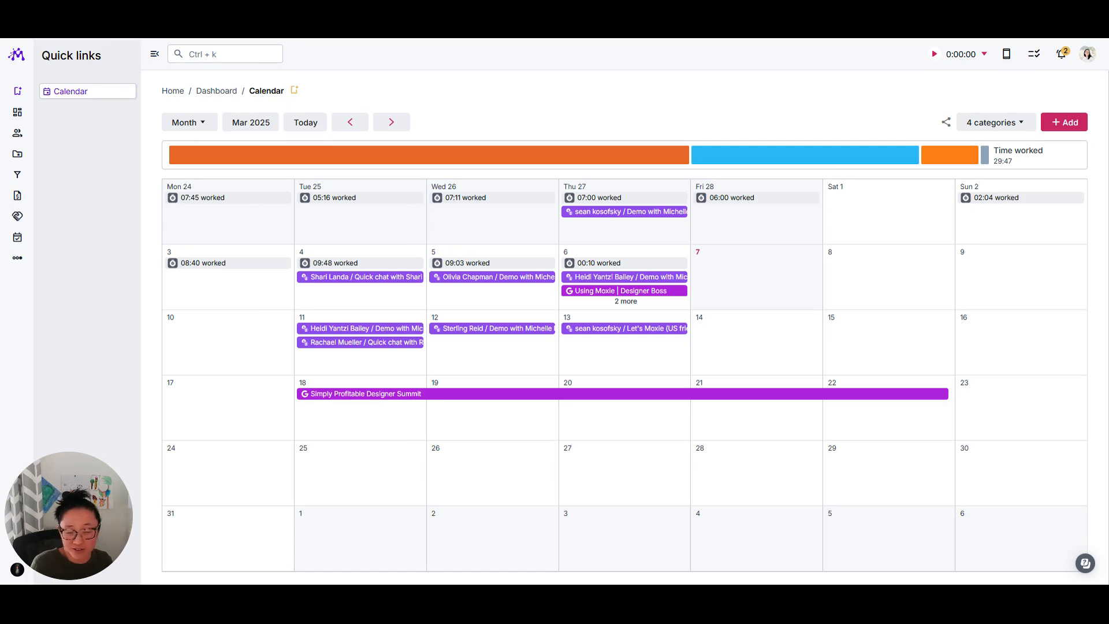
# Go to the Data import/export page from the workspace account menu
pyautogui.moveTo(115, 500); pyautogui.dragTo(1025, 452)
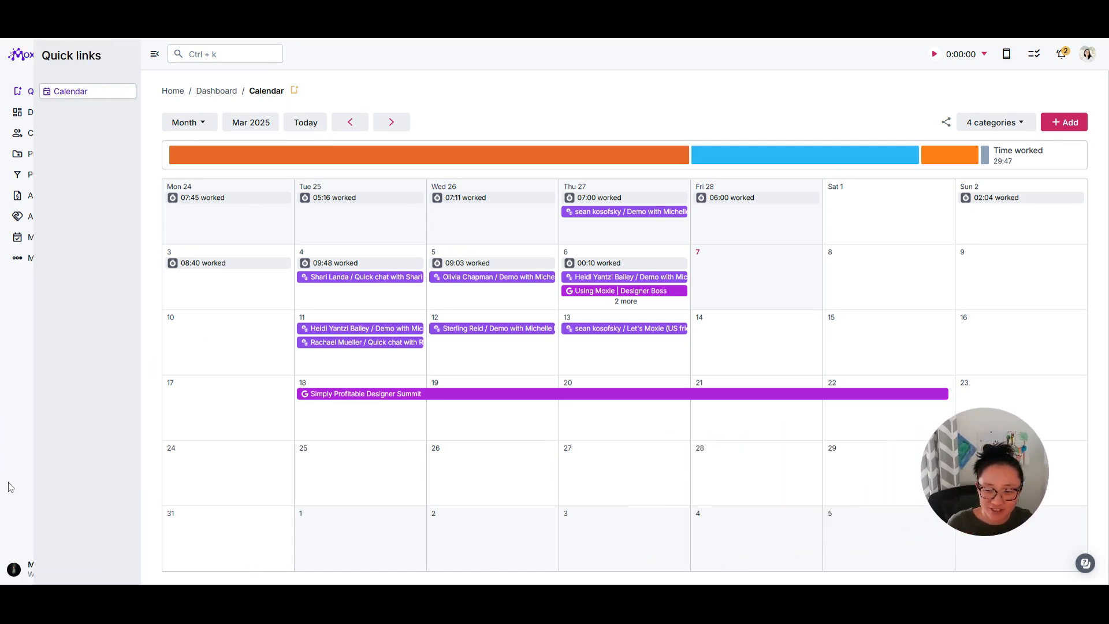
pyautogui.moveTo(65, 545)
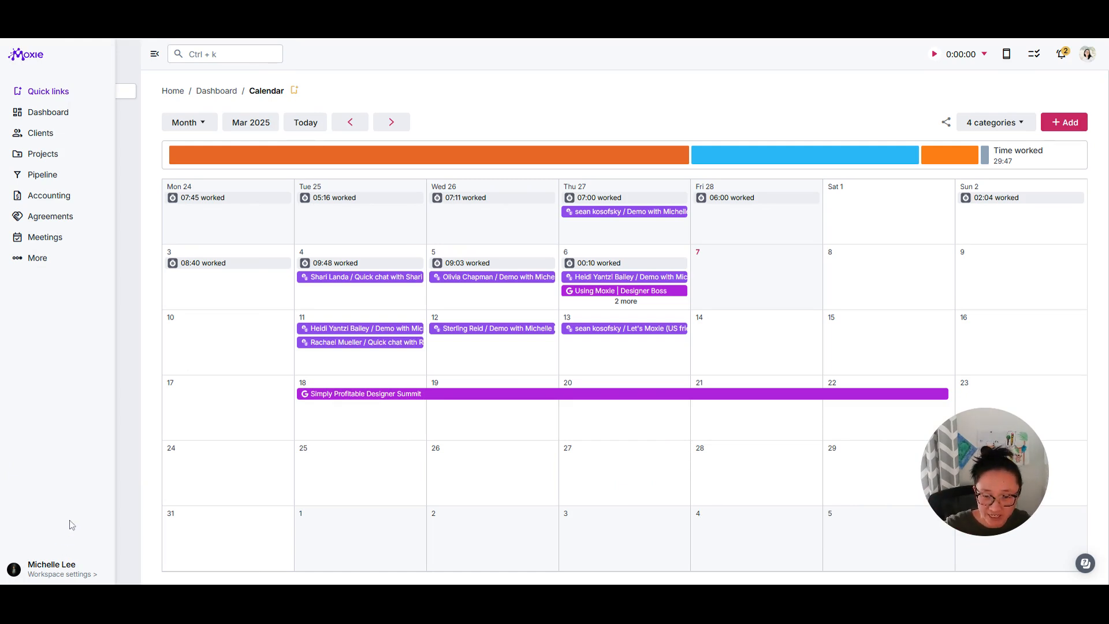
pyautogui.click(70, 569)
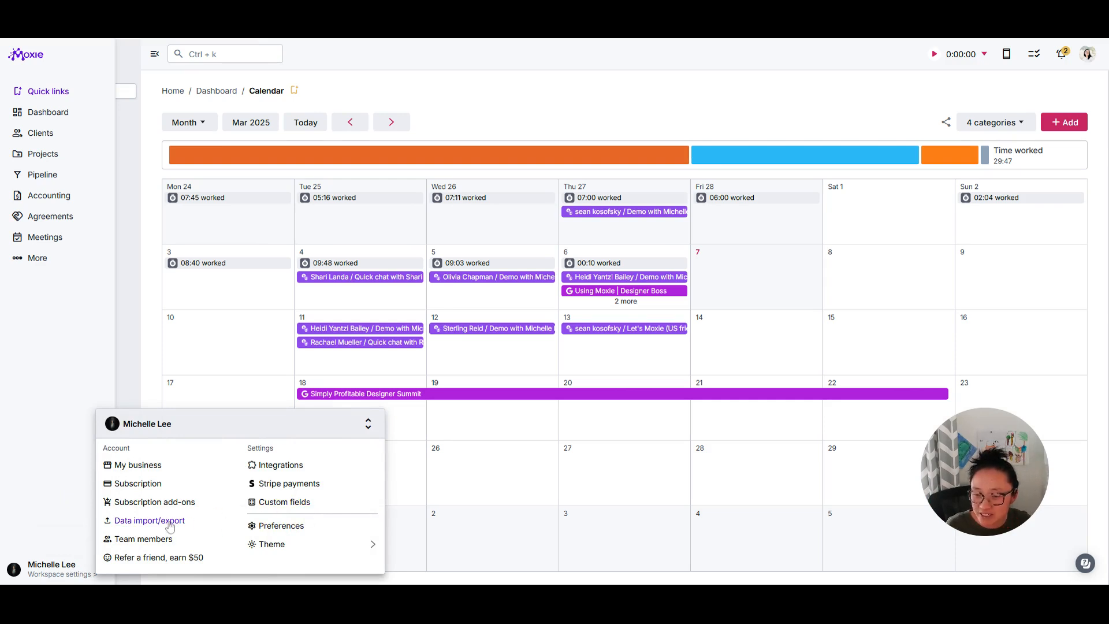
pyautogui.click(149, 520)
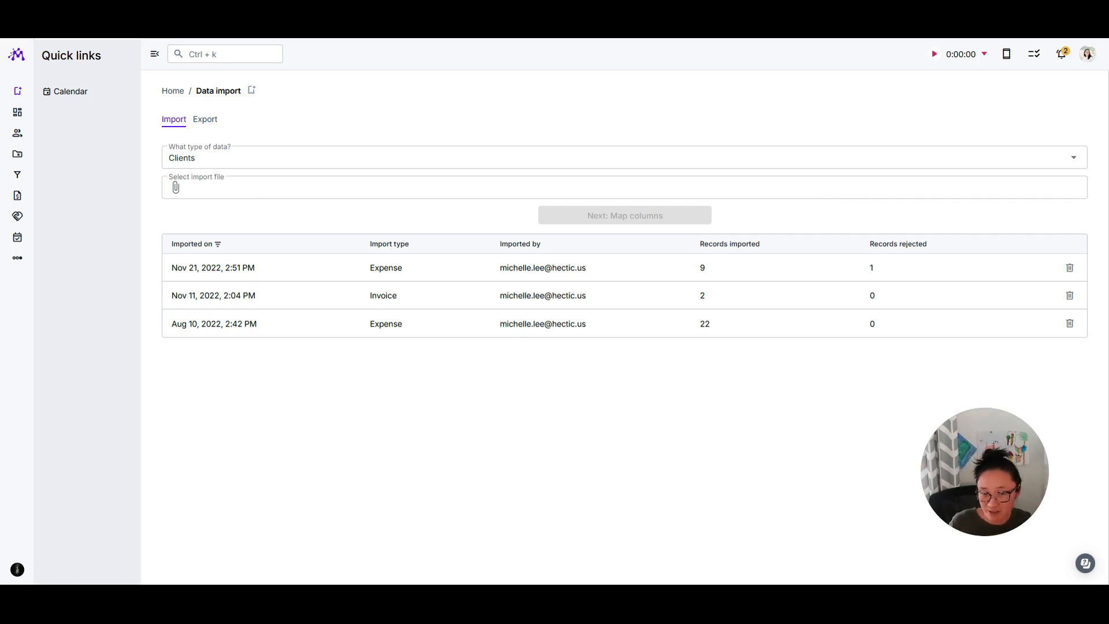
# Choose Deliverables as the import type and attach the client CSV file, which holds 2 records
pyautogui.click(624, 157)
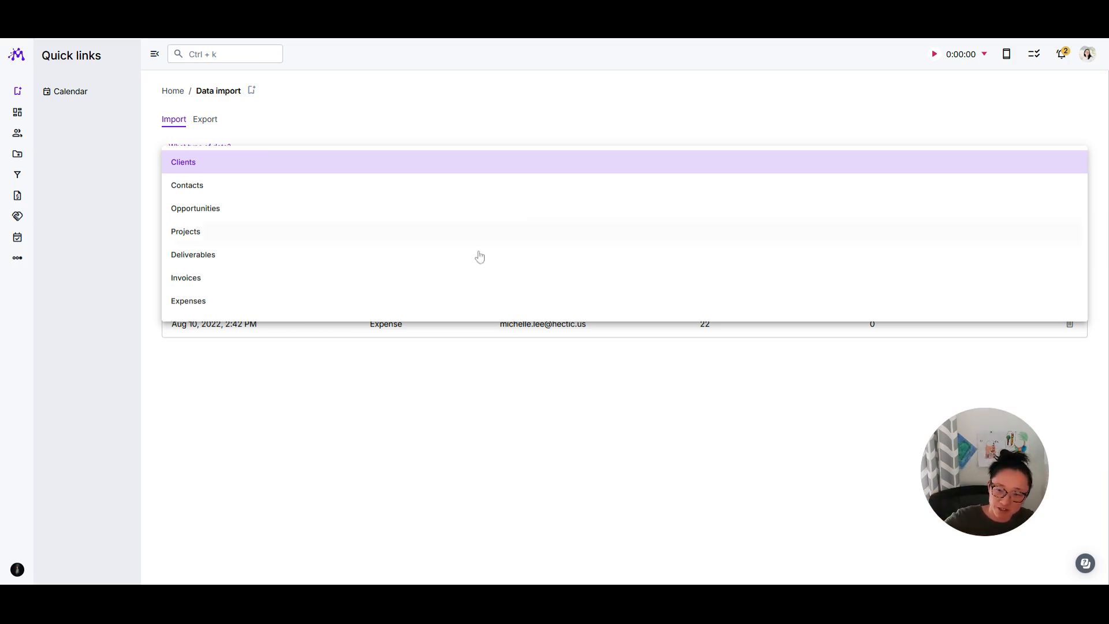
pyautogui.click(441, 261)
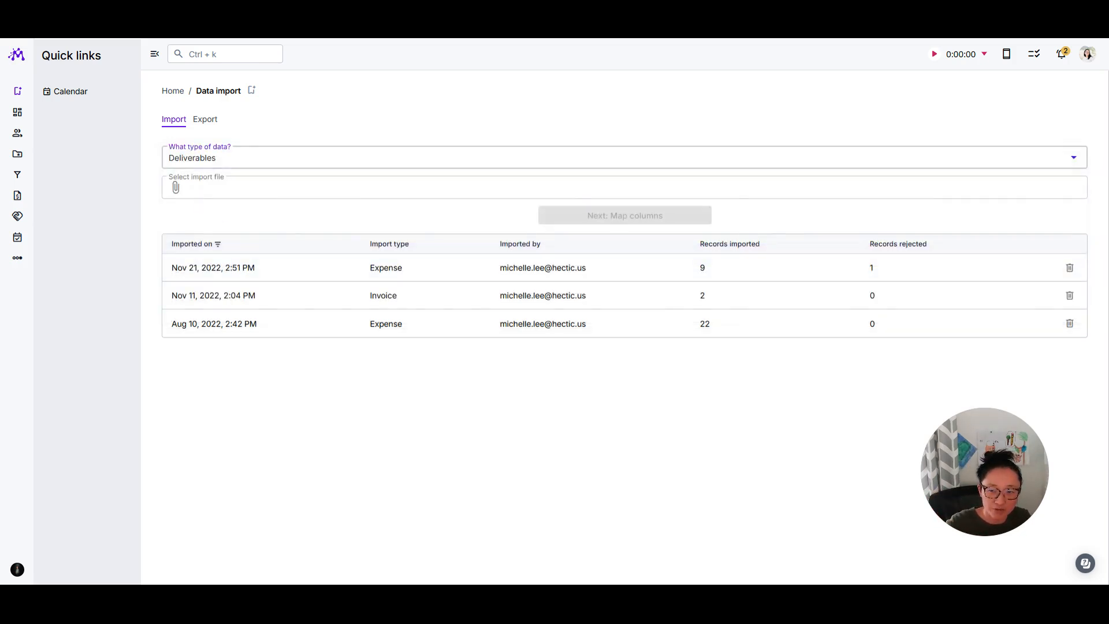
pyautogui.click(176, 188)
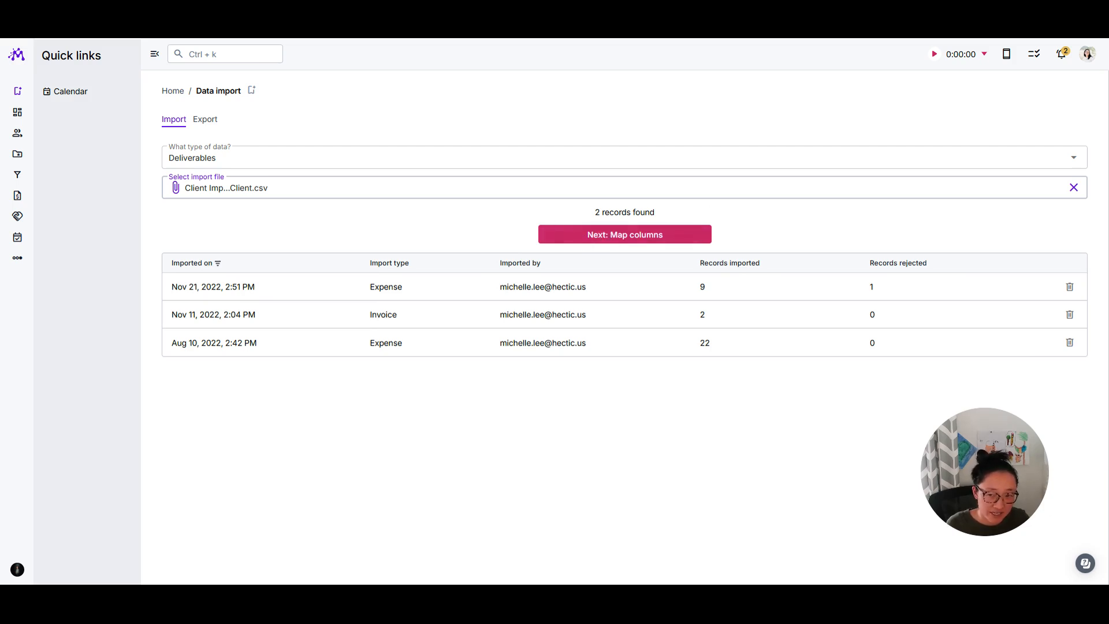
# Continue to the Deliverable column-mapping screen
pyautogui.click(614, 238)
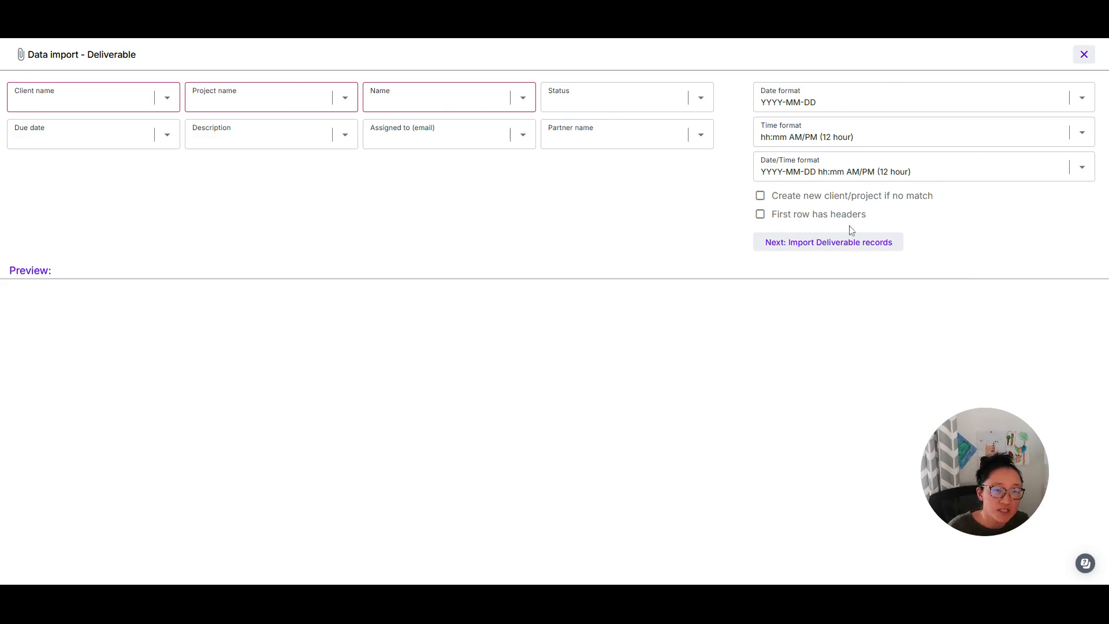
# Enable creating unmatched clients/projects and first-row headers, and map Client name to column 1
pyautogui.click(835, 197)
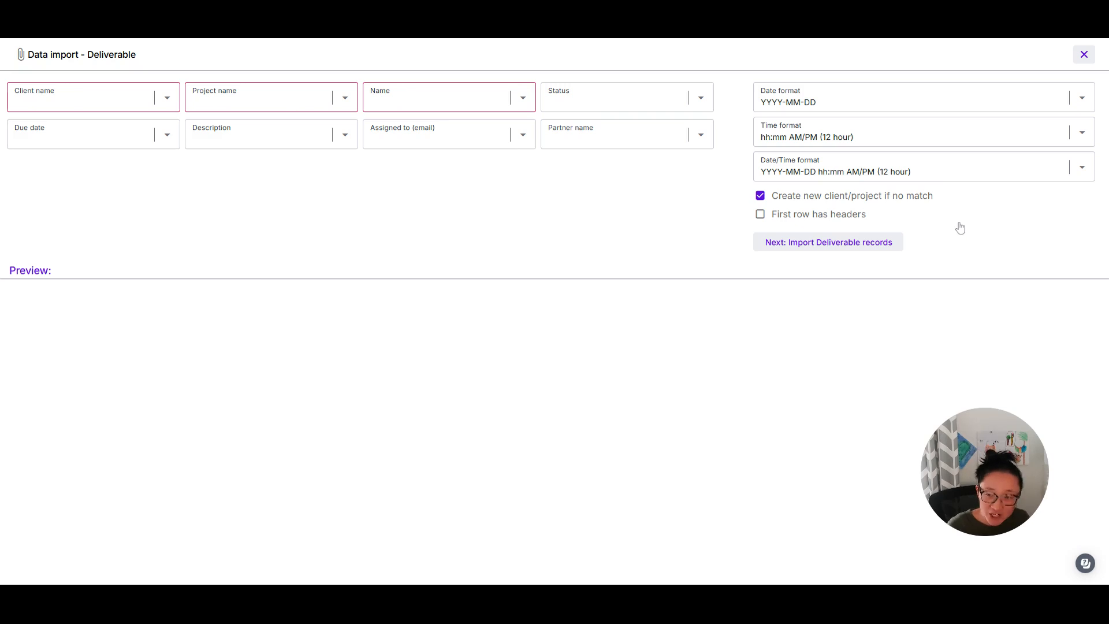
pyautogui.click(852, 219)
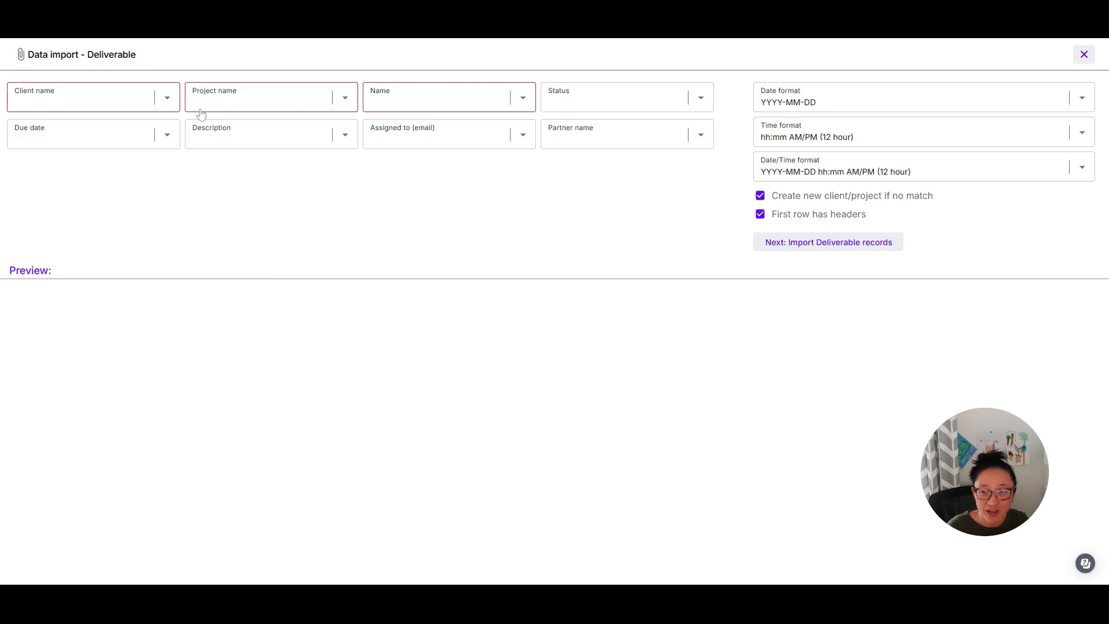
pyautogui.click(162, 98)
pyautogui.click(67, 144)
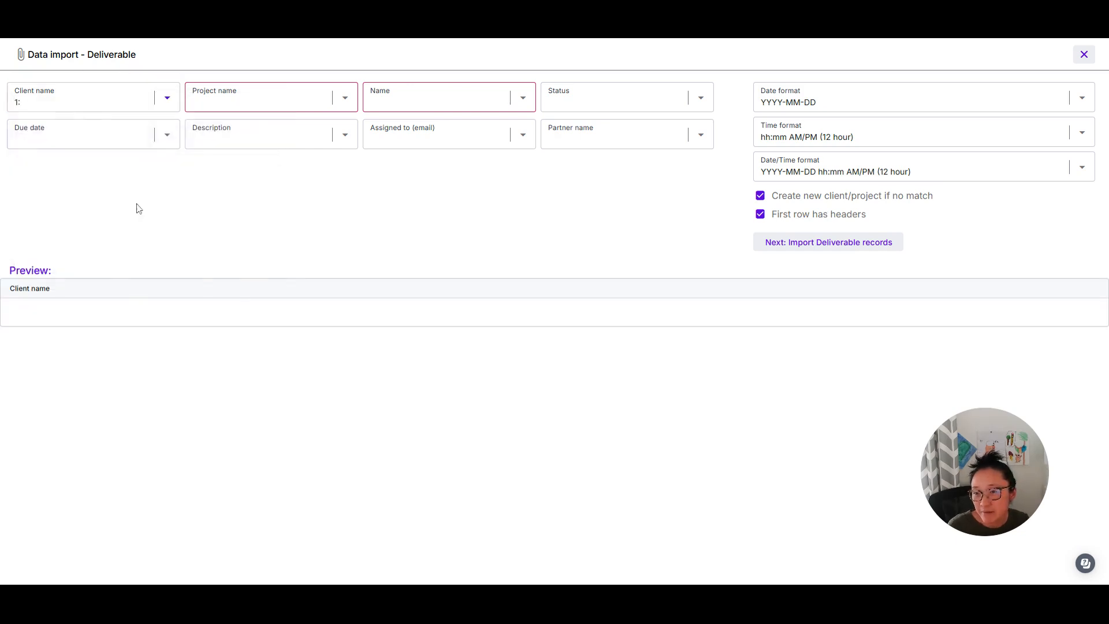
# Map Project name to column 17 and leave Due date unmapped
pyautogui.click(338, 104)
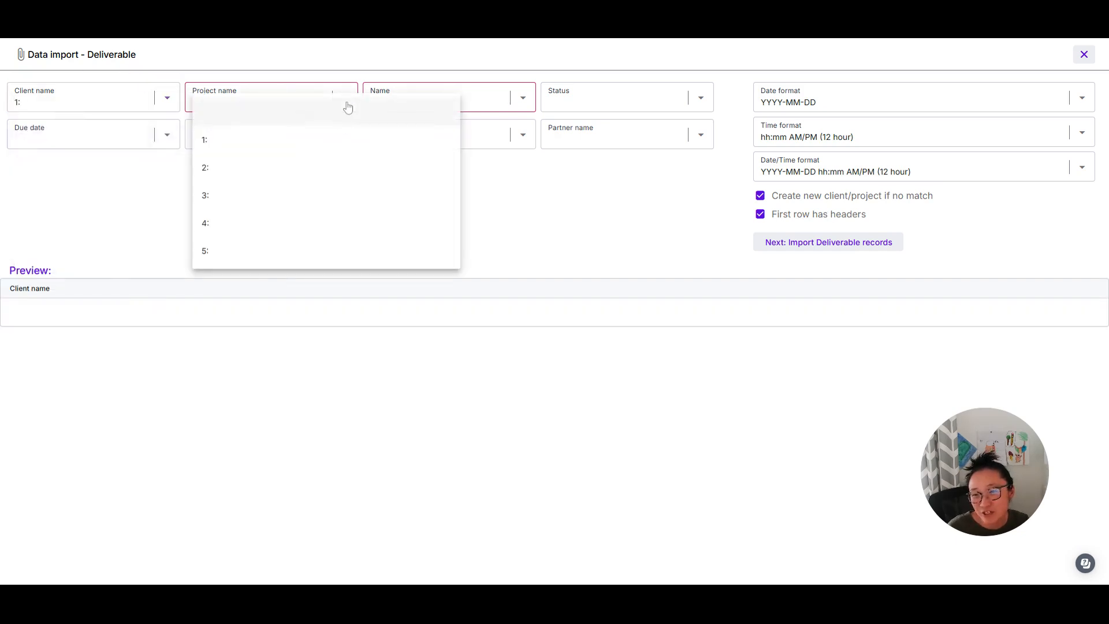
pyautogui.scroll(-5, 308, 227)
pyautogui.click(309, 226)
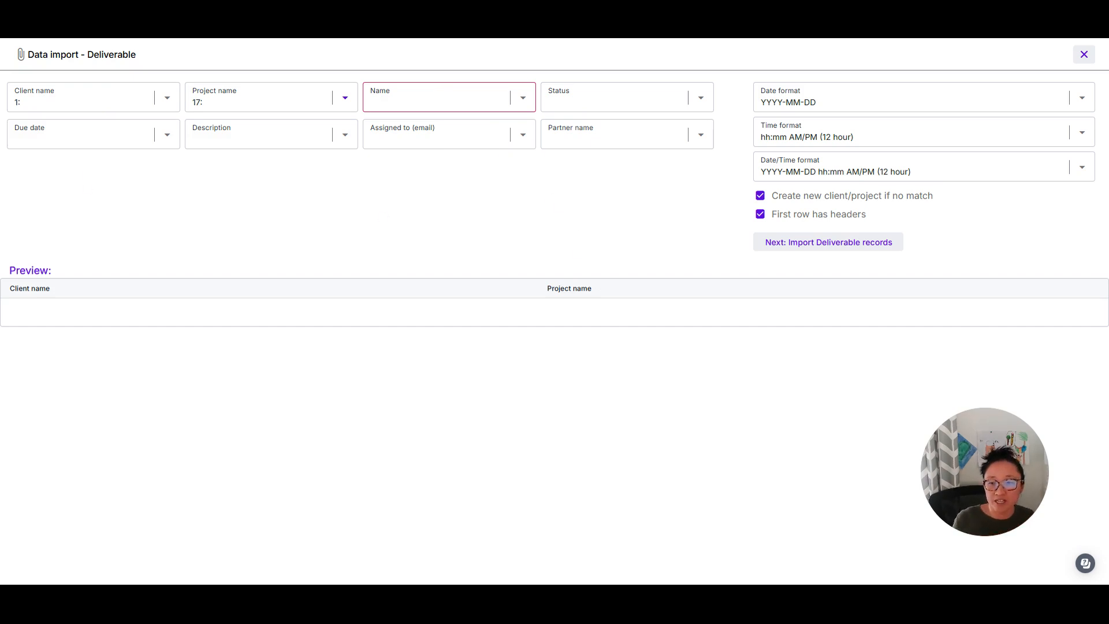
pyautogui.click(139, 135)
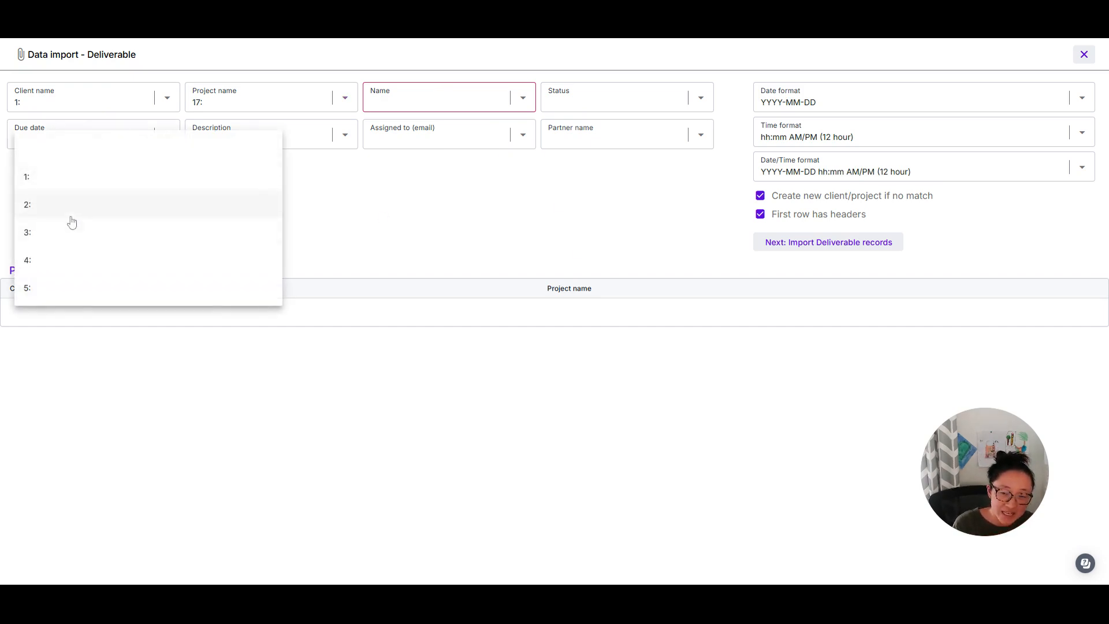
pyautogui.click(404, 194)
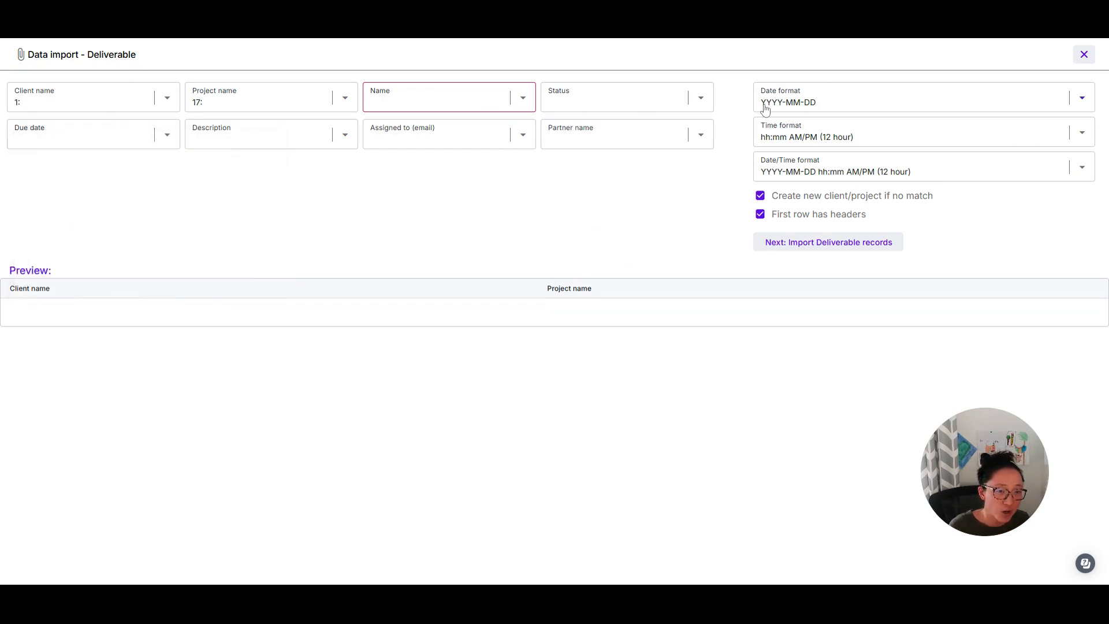
# Use YYYY-MM-DD dates, 12-hour AM/PM time, and YYYY-MM-DD hh:mm AM/PM (12 hour) date/time
pyautogui.click(817, 106)
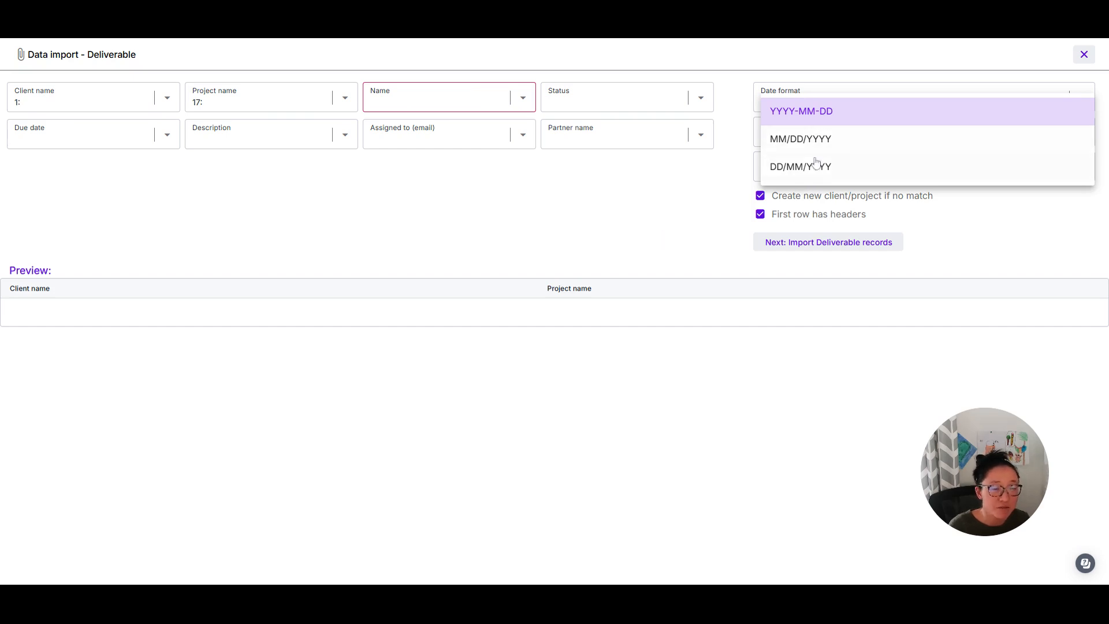
pyautogui.click(718, 206)
pyautogui.click(827, 142)
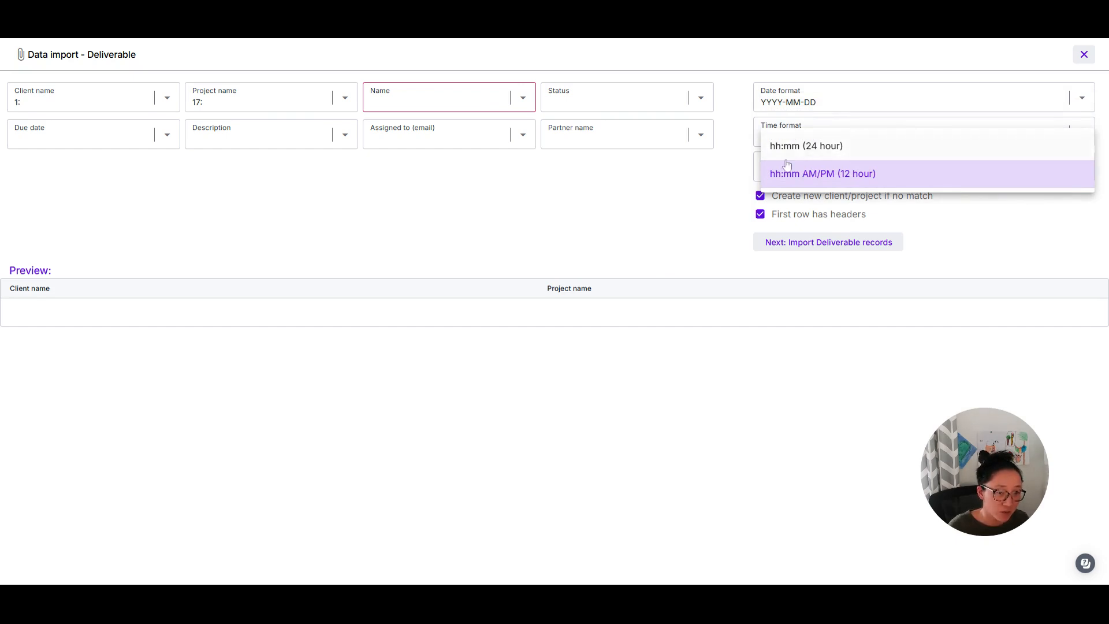
pyautogui.click(688, 214)
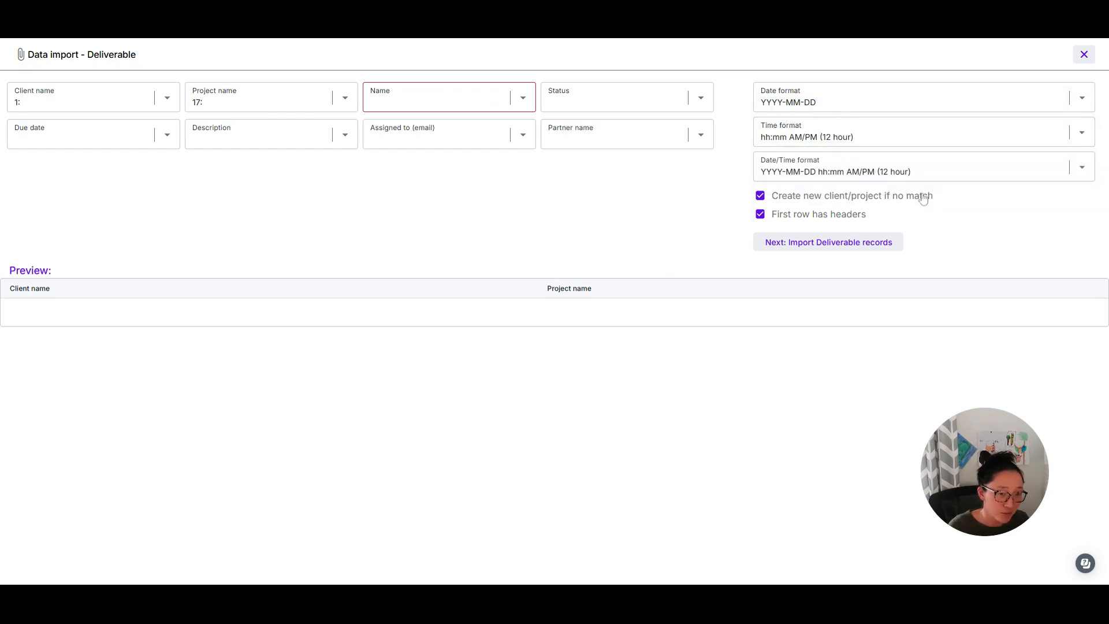
pyautogui.click(847, 174)
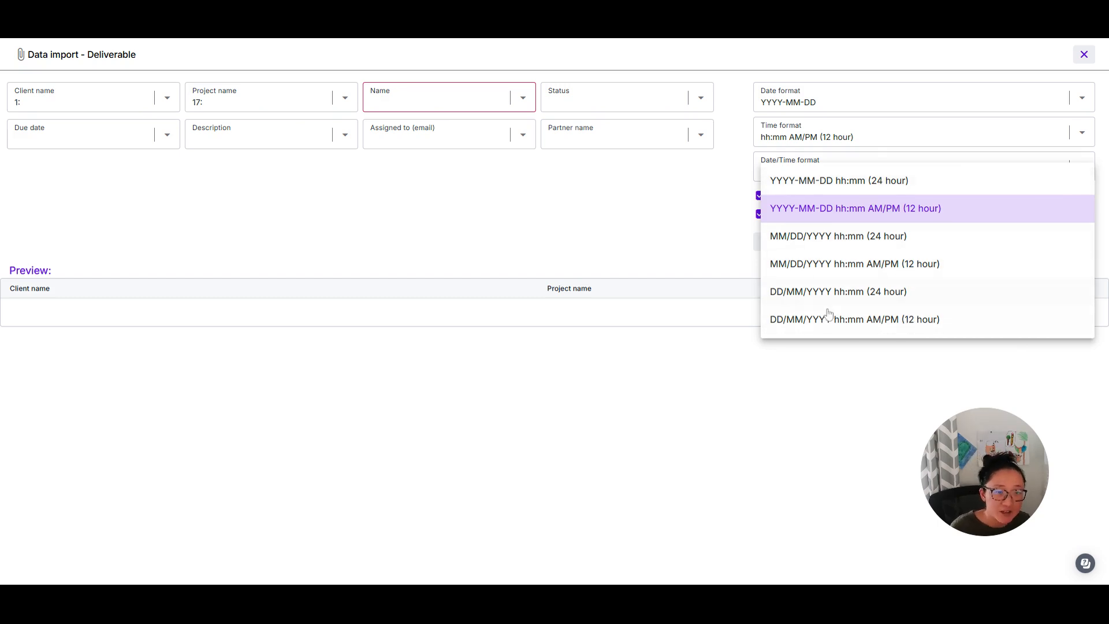
pyautogui.click(677, 219)
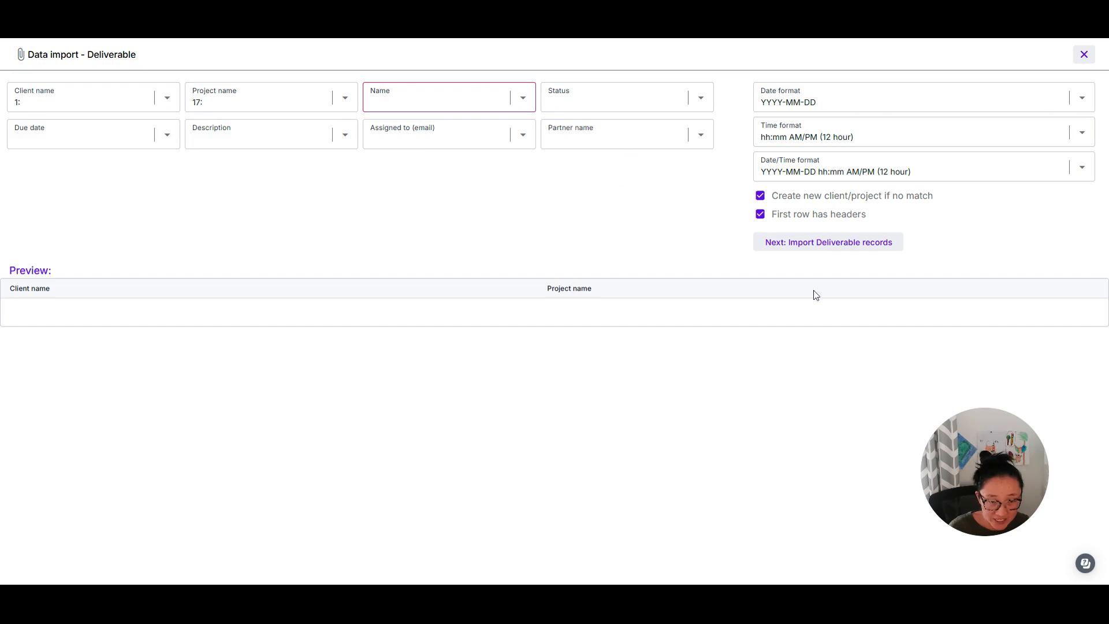
# Close the Deliverable mapping dialog and change the import type to Invoices
pyautogui.click(1084, 55)
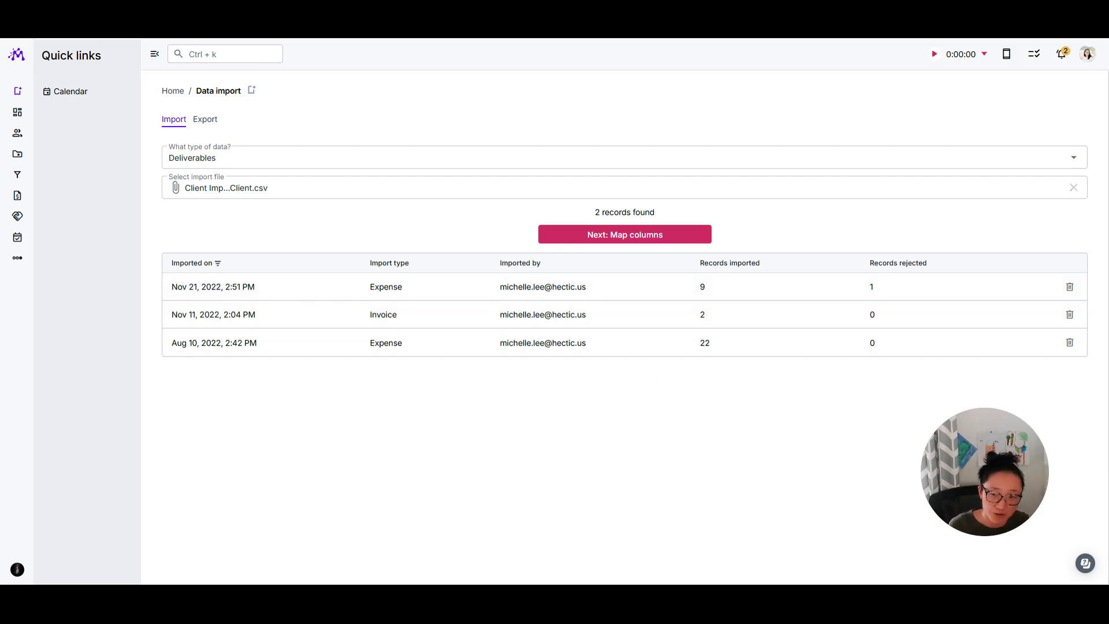
pyautogui.click(1073, 159)
pyautogui.scroll(-2, 218, 175)
pyautogui.scroll(2, 228, 223)
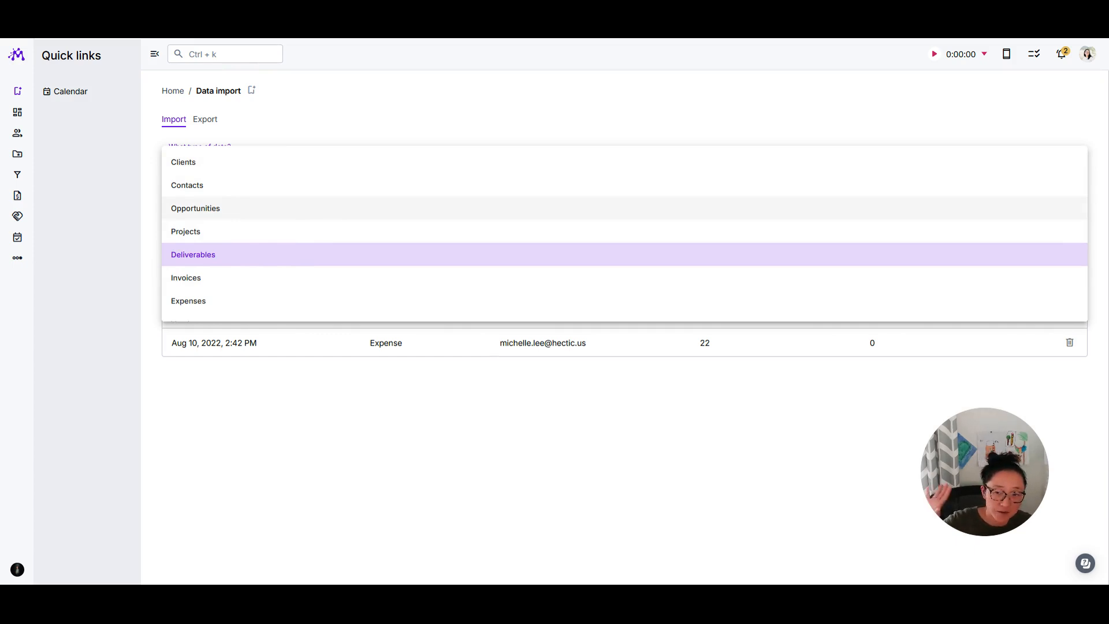
pyautogui.scroll(-1, 329, 225)
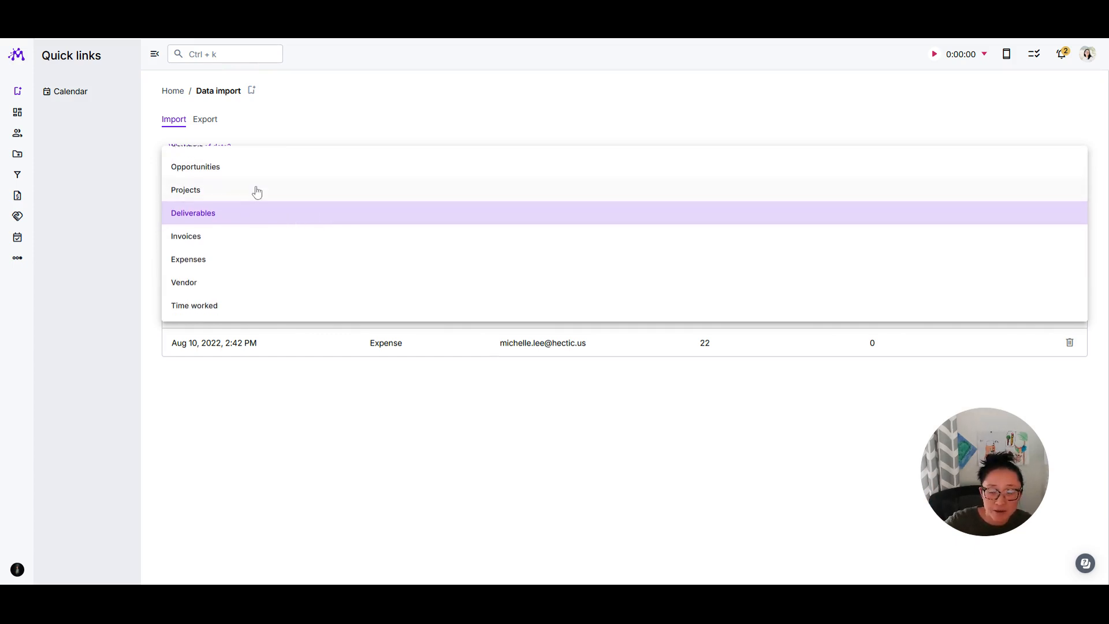
pyautogui.click(231, 240)
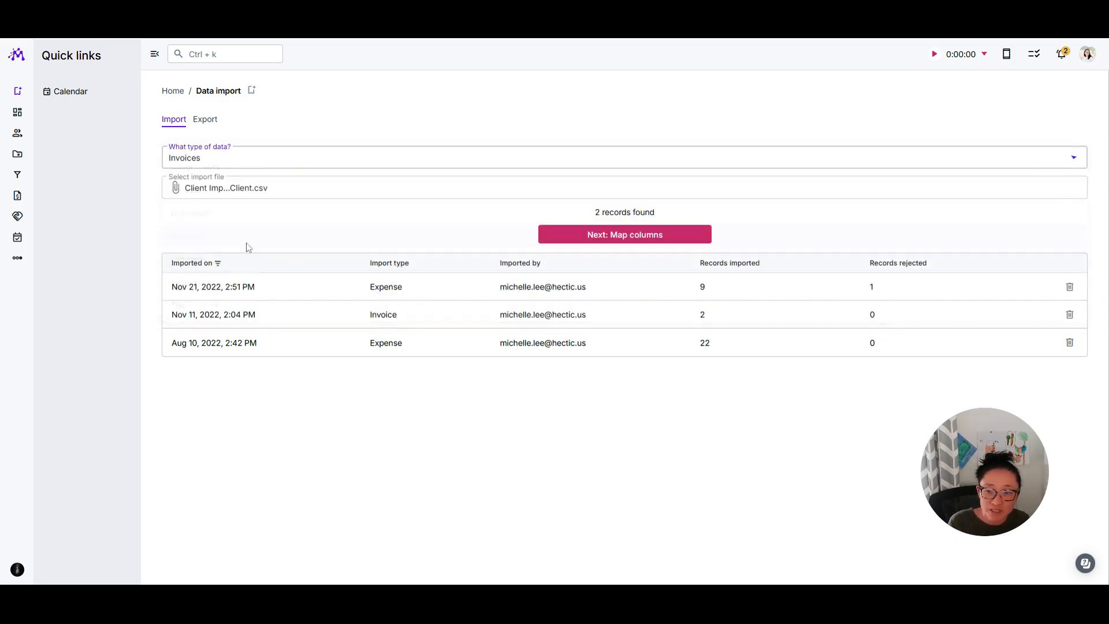
pyautogui.click(615, 231)
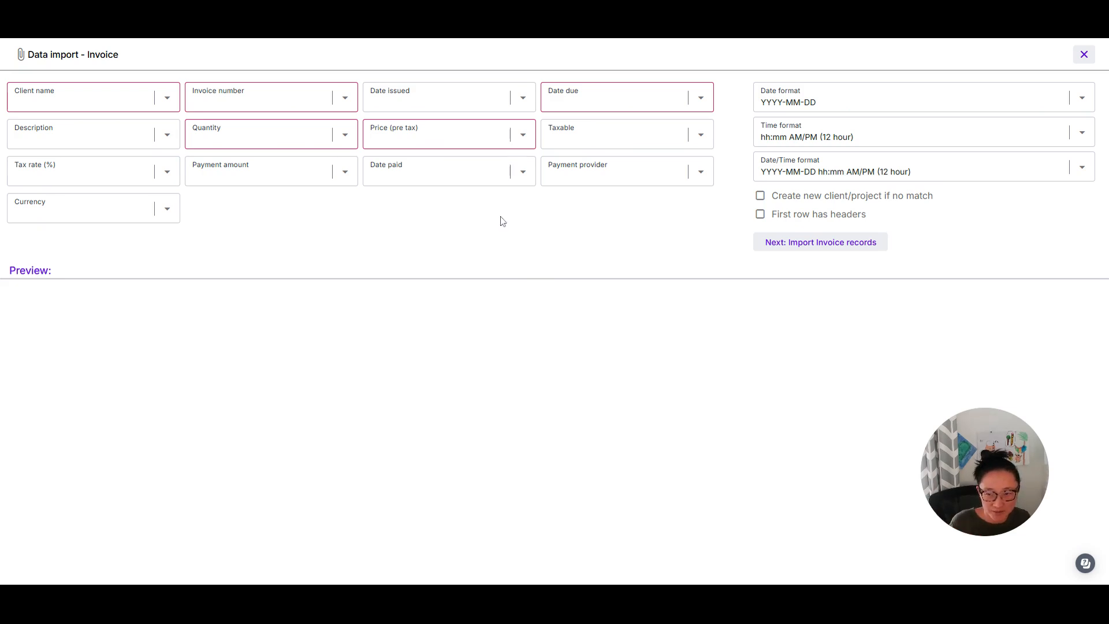
pyautogui.click(427, 138)
pyautogui.scroll(-2, 448, 185)
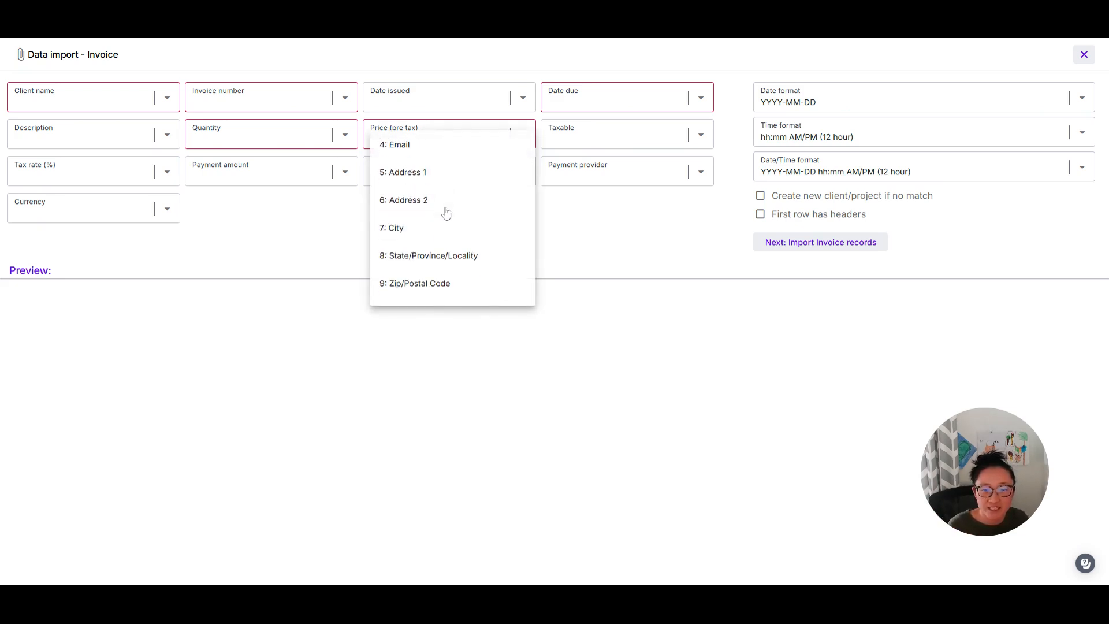
pyautogui.scroll(-5, 439, 213)
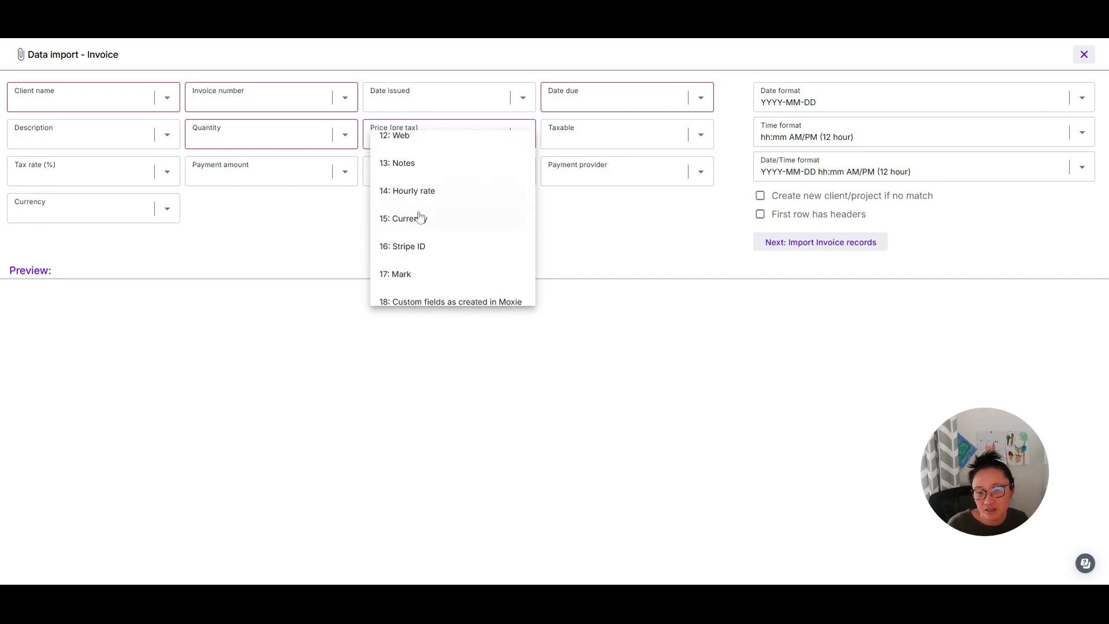
pyautogui.click(411, 206)
pyautogui.click(348, 174)
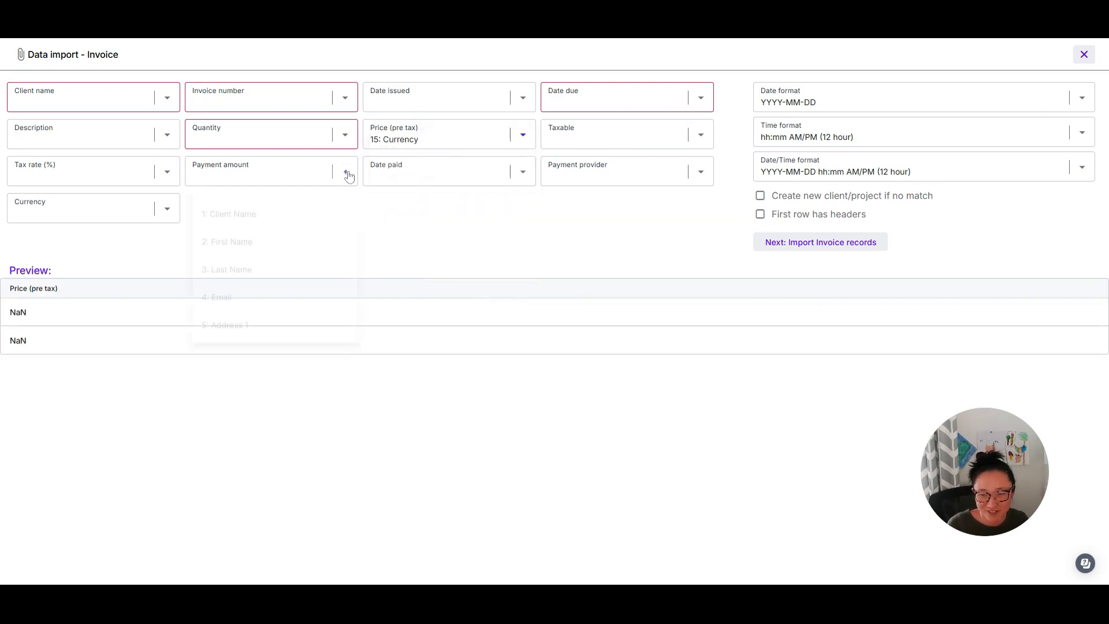
pyautogui.scroll(-5, 285, 245)
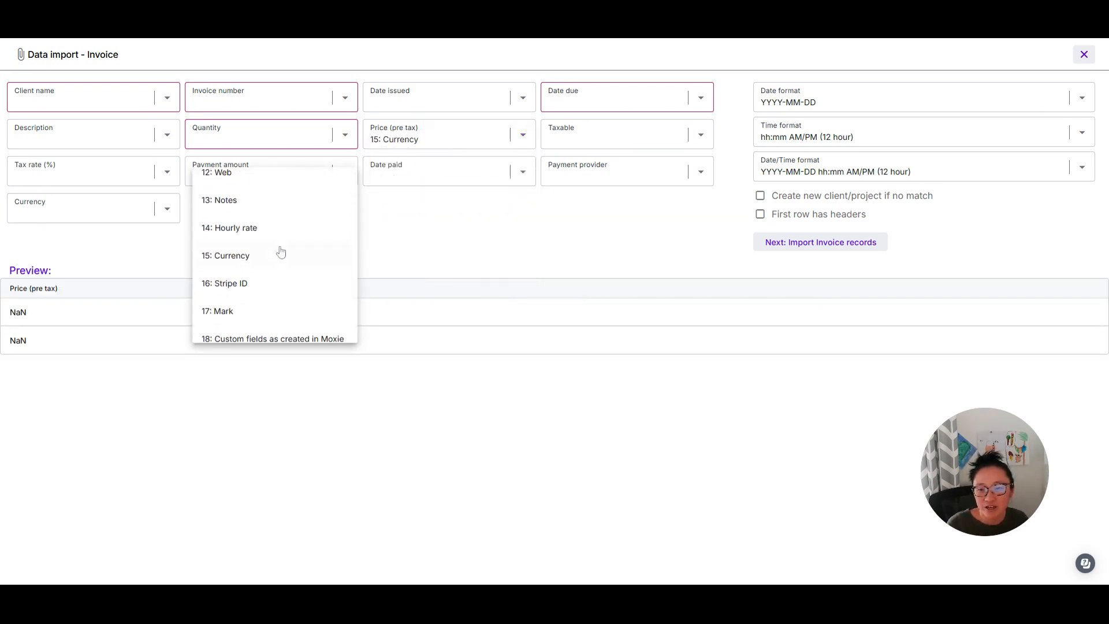
pyautogui.click(281, 254)
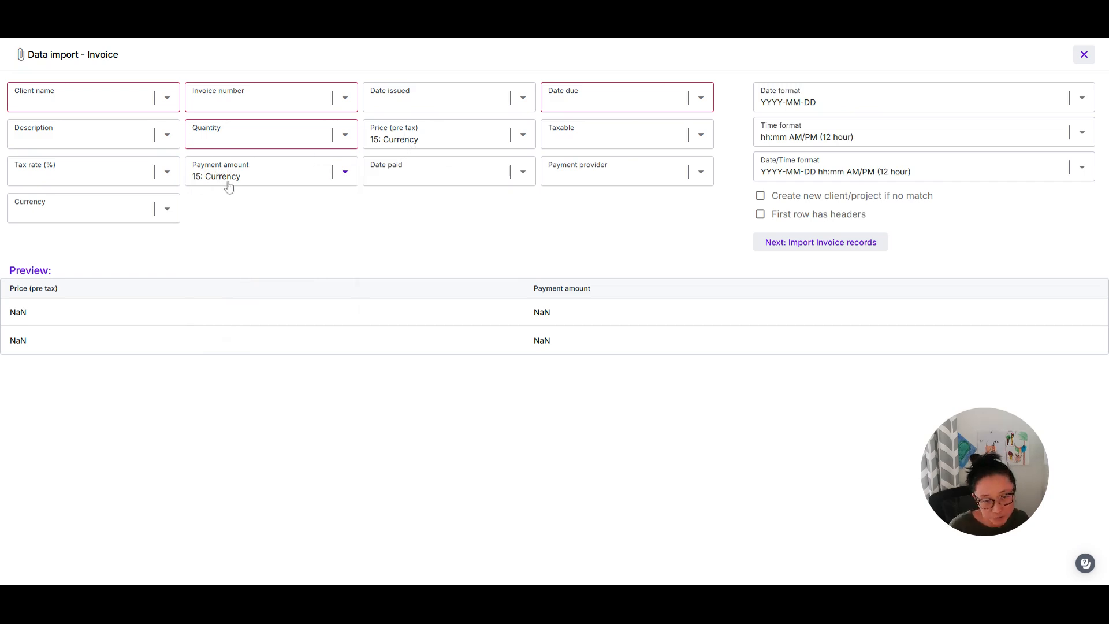
pyautogui.click(1084, 54)
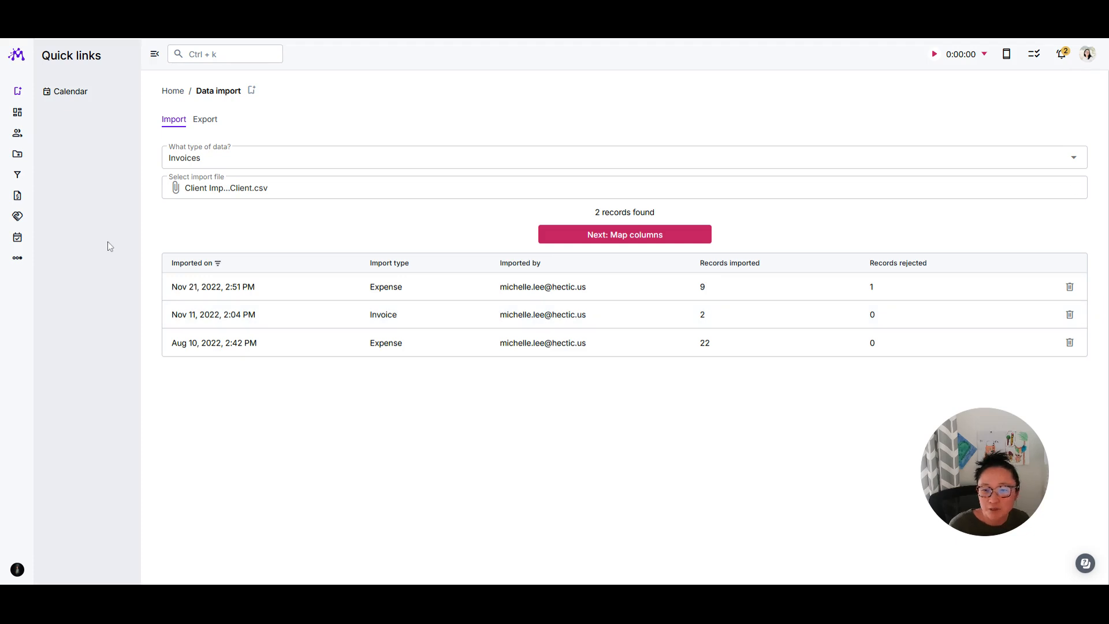
pyautogui.click(1074, 157)
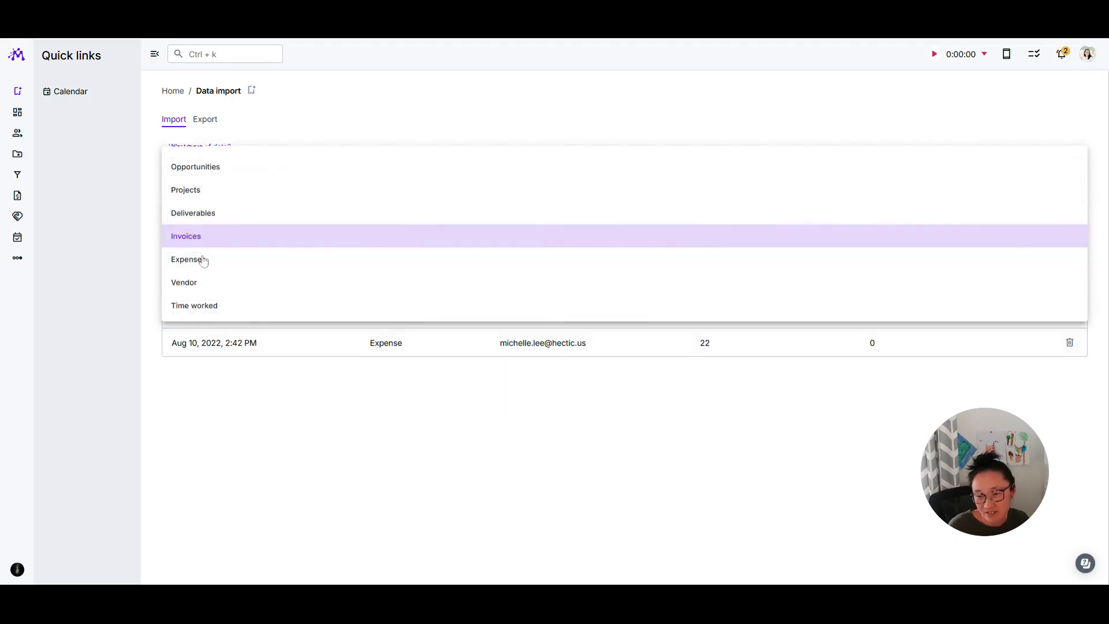
pyautogui.scroll(-1, 275, 307)
pyautogui.click(723, 471)
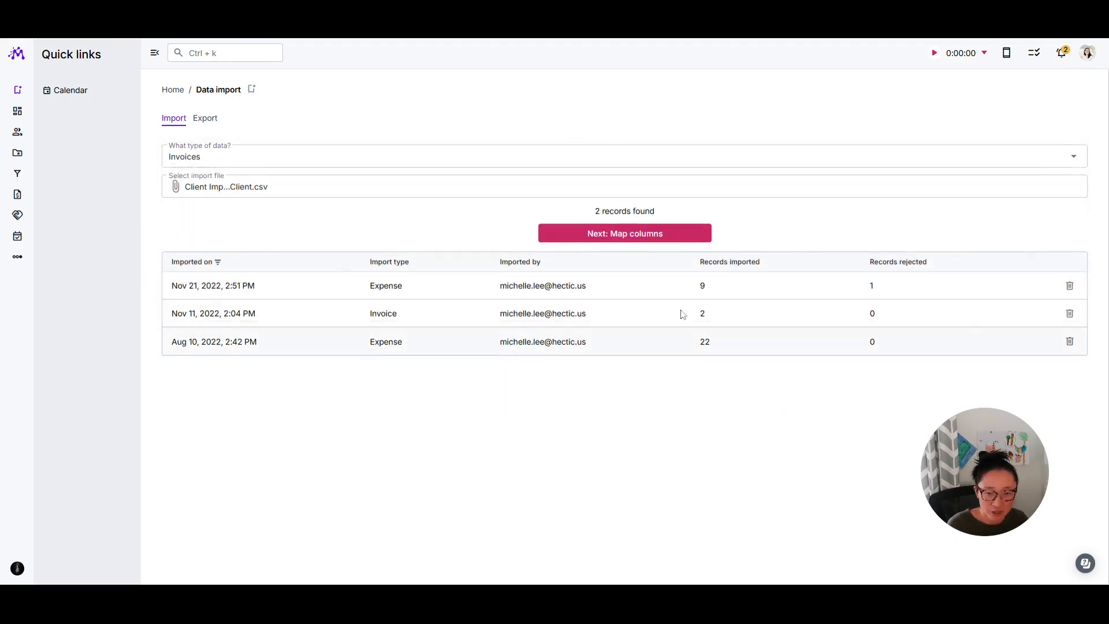